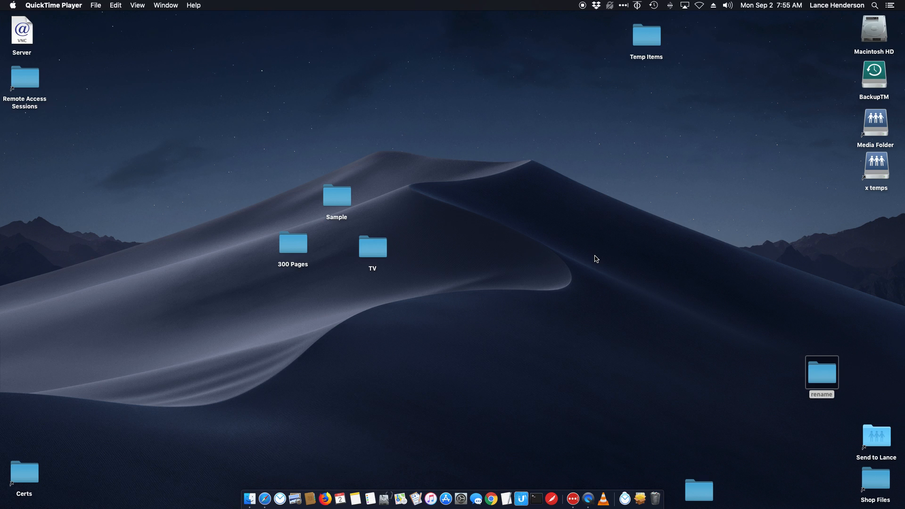
# Step: Open the Sample folder on the desktop
pyautogui.doubleClick(342, 198)
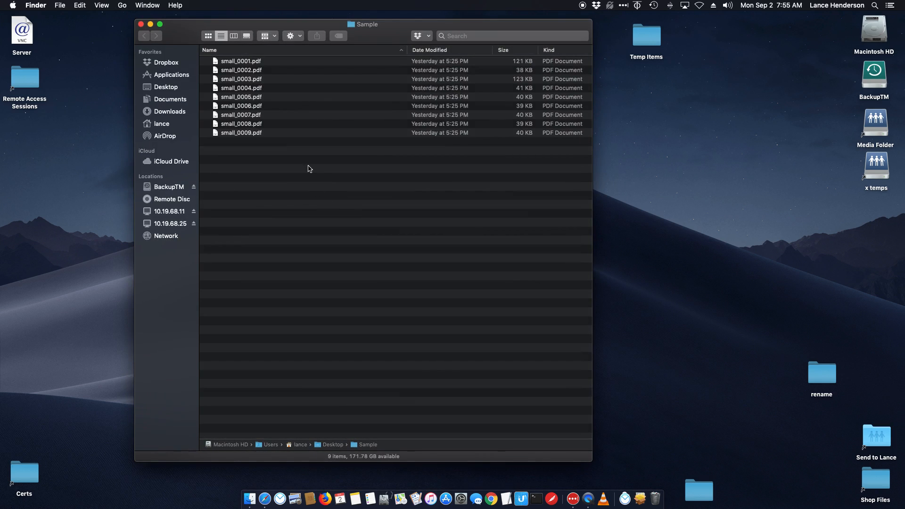
pyautogui.moveTo(289, 149)
pyautogui.mouseDown()
pyautogui.moveTo(265, 95)
pyautogui.moveTo(275, 148)
pyautogui.mouseUp()
pyautogui.click(232, 133)
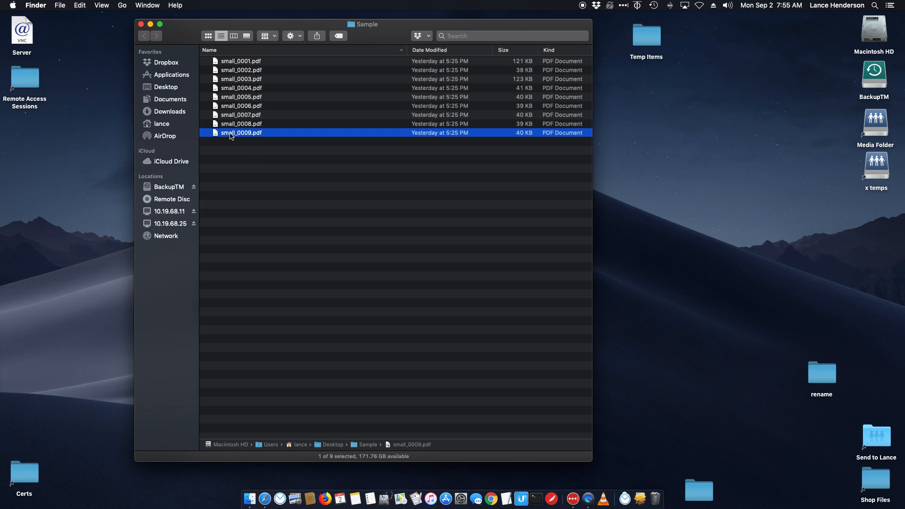
pyautogui.press('Return')
pyautogui.click(237, 134)
pyautogui.press('Return')
pyautogui.click(276, 154)
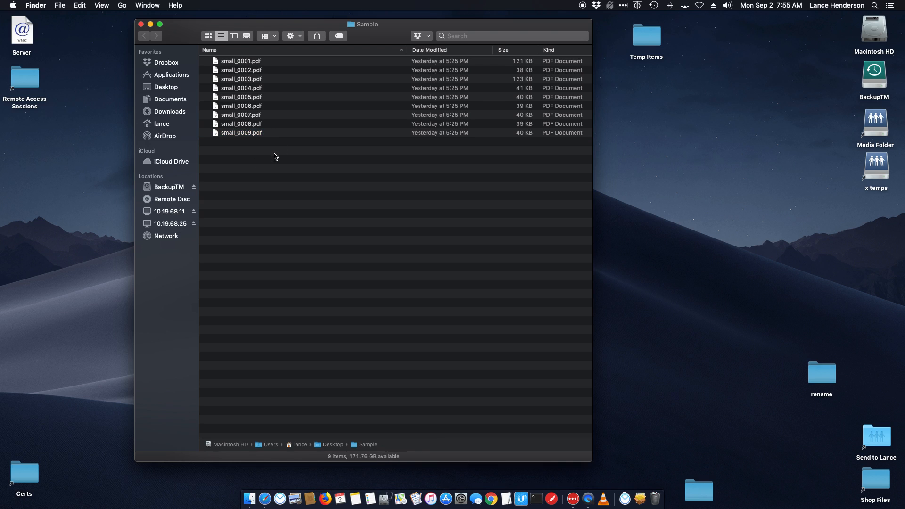
# Step: Batch rename all nine PDFs in the Sample folder by replacing the text "small" with "Large"
pyautogui.moveTo(281, 164); pyautogui.dragTo(253, 61)
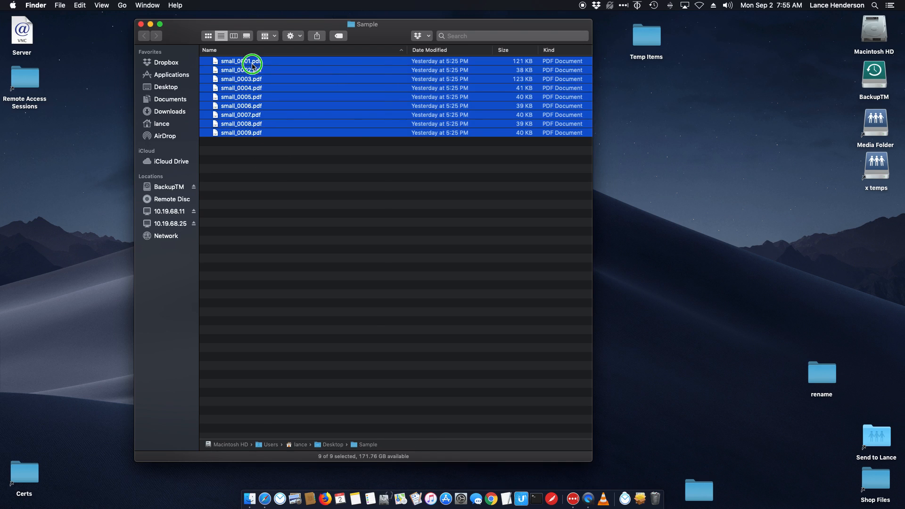
pyautogui.rightClick(253, 63)
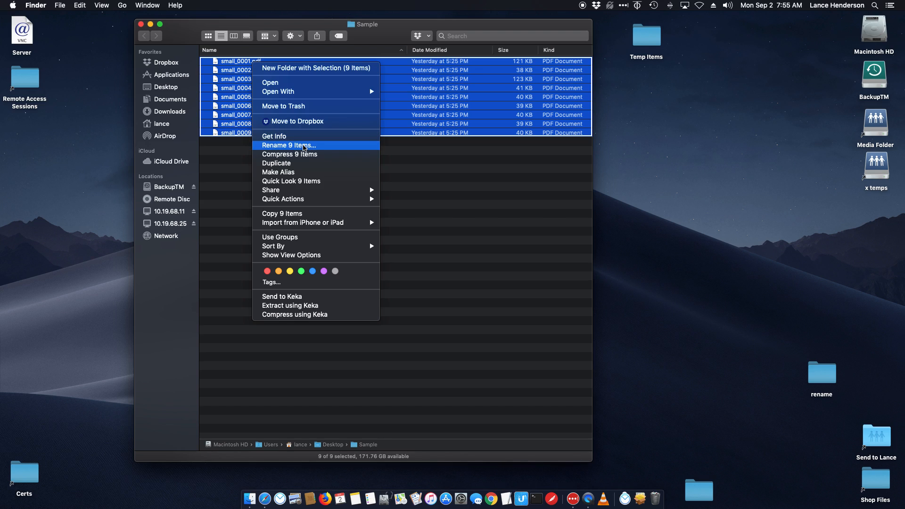
pyautogui.click(303, 146)
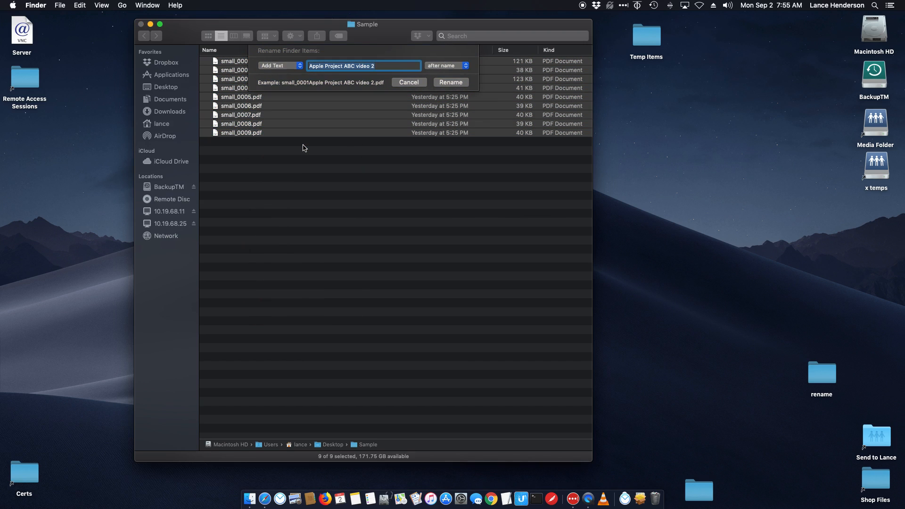
pyautogui.click(280, 67)
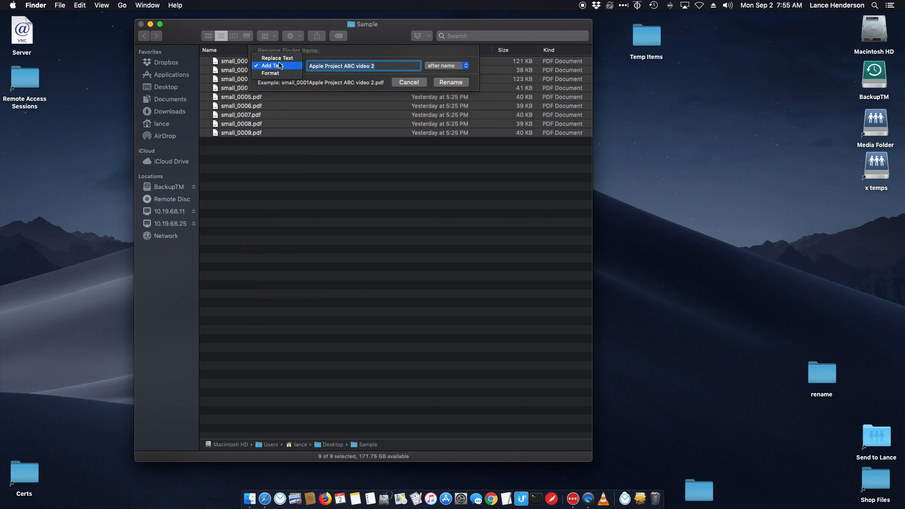
pyautogui.click(280, 58)
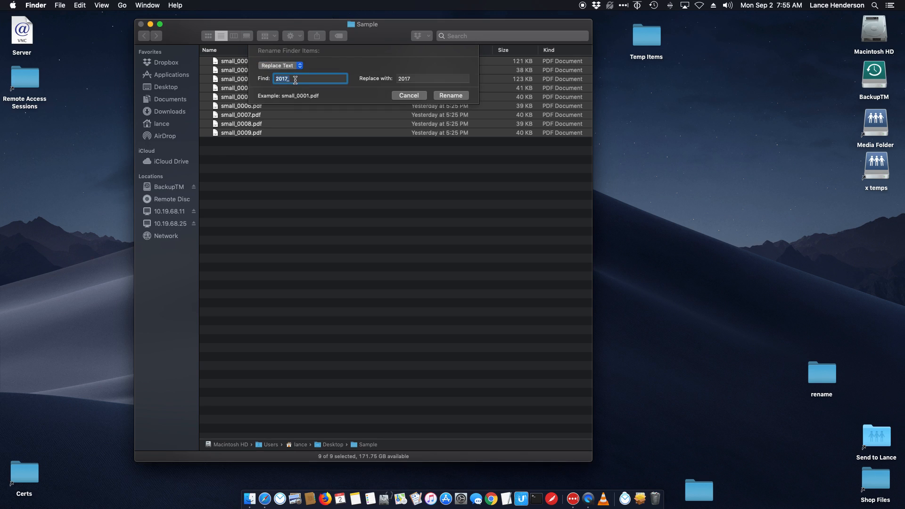
pyautogui.write('small')
pyautogui.click(426, 81)
pyautogui.click(400, 78)
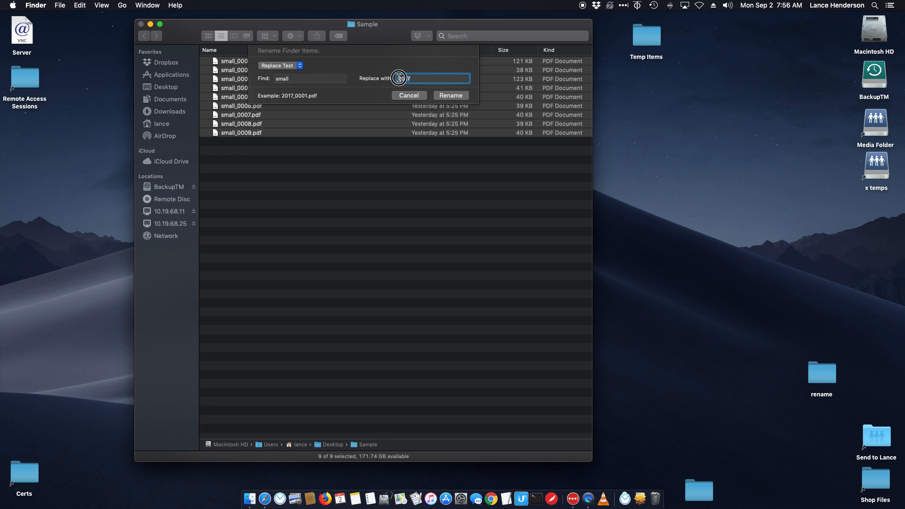
pyautogui.doubleClick(399, 77)
pyautogui.write('Large')
pyautogui.click(445, 97)
pyautogui.click(357, 179)
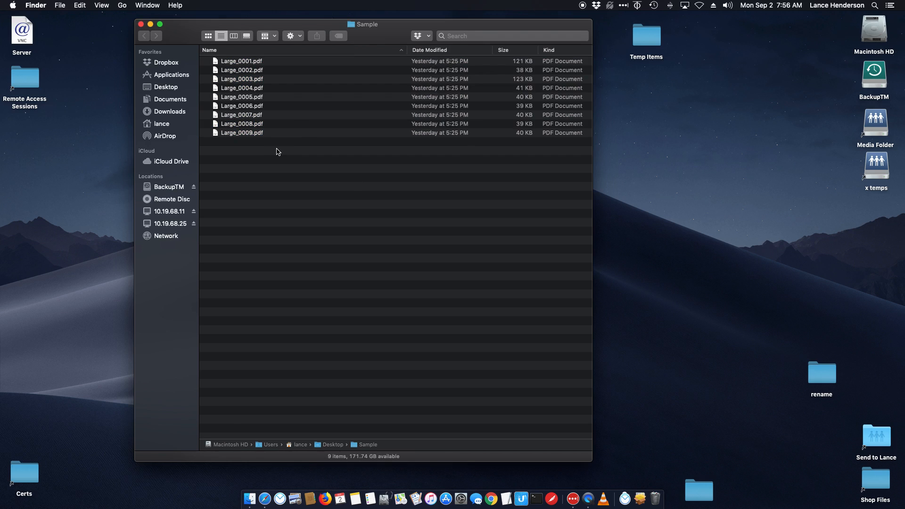
# Step: Batch rename all nine PDFs by adding the text "Very " before the name
pyautogui.moveTo(278, 152); pyautogui.dragTo(259, 61)
pyautogui.rightClick(260, 61)
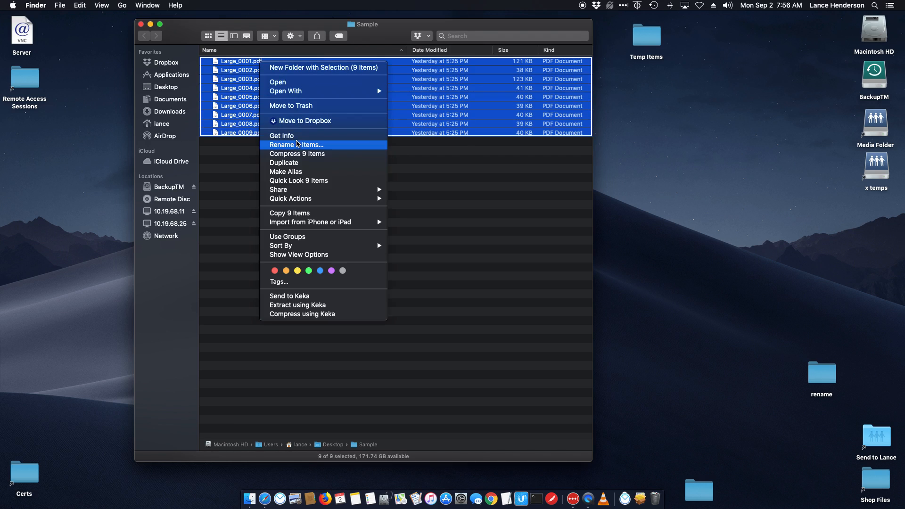
pyautogui.click(312, 147)
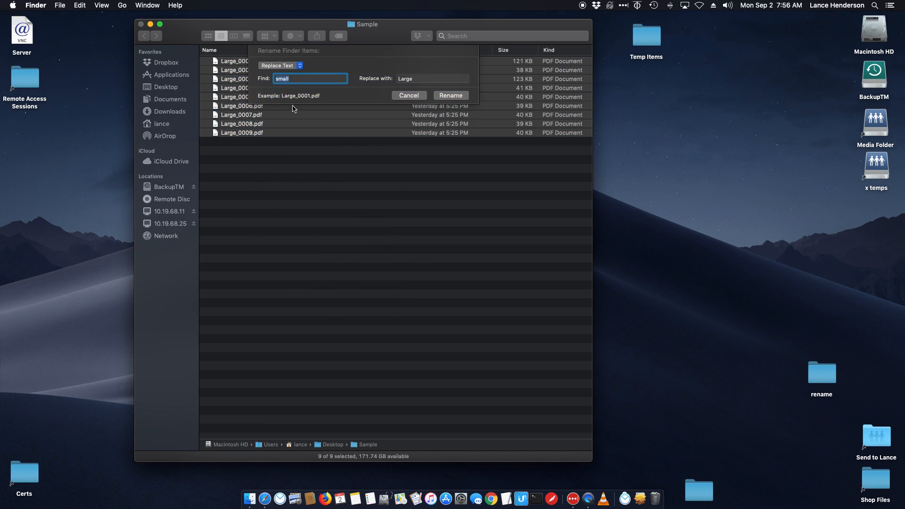
pyautogui.click(285, 66)
pyautogui.click(287, 74)
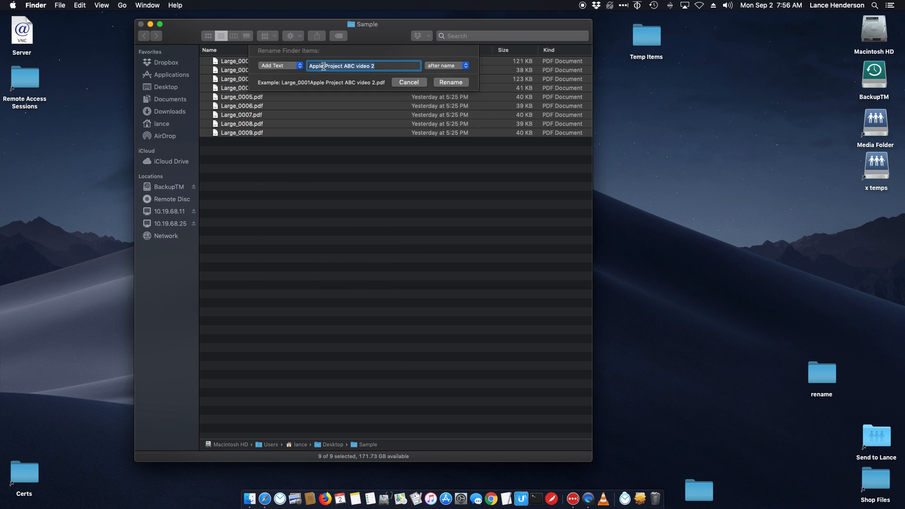
pyautogui.write('Very')
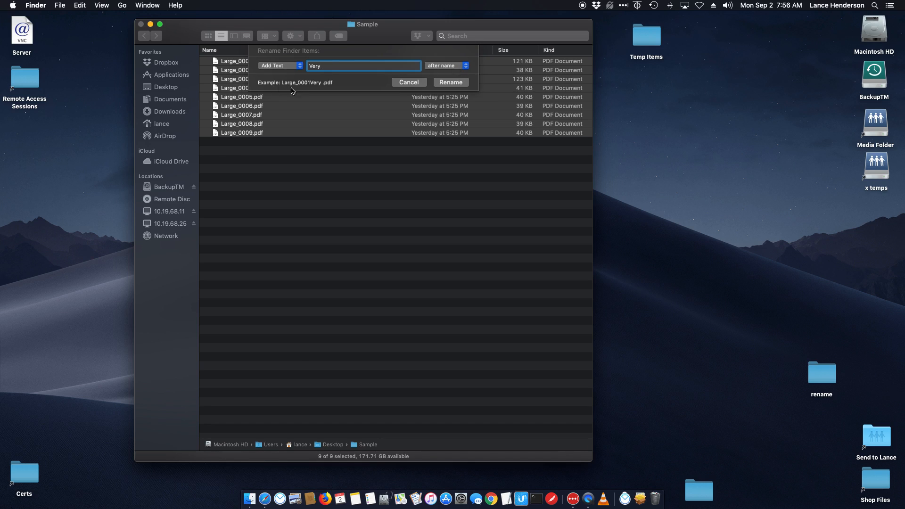
pyautogui.click(451, 68)
pyautogui.click(448, 75)
pyautogui.click(439, 83)
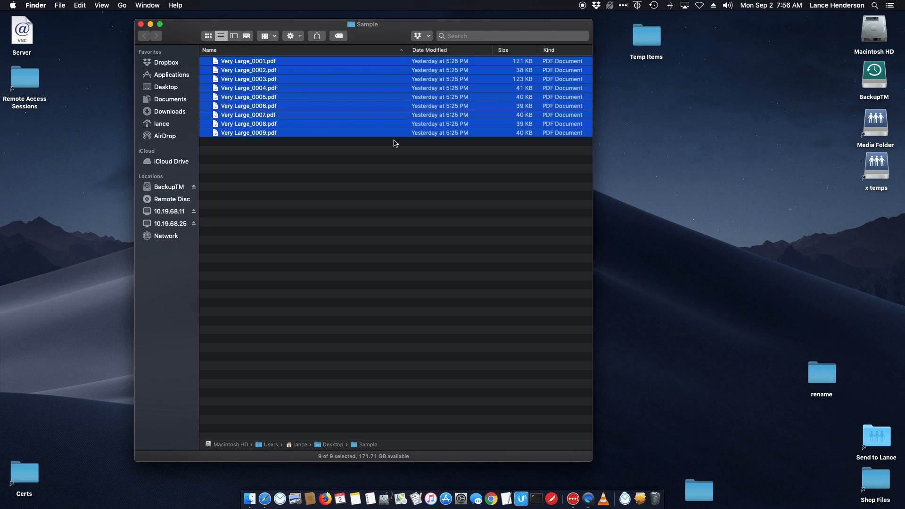
pyautogui.click(379, 153)
# Step: Start a batch rename of all nine Very Large PDFs using the Format mode
pyautogui.moveTo(340, 147); pyautogui.dragTo(267, 66)
pyautogui.rightClick(261, 87)
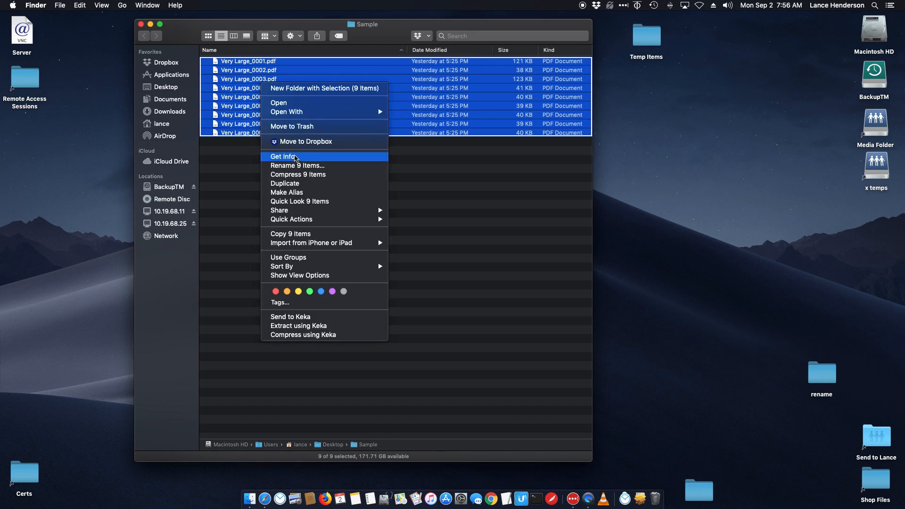
pyautogui.click(293, 165)
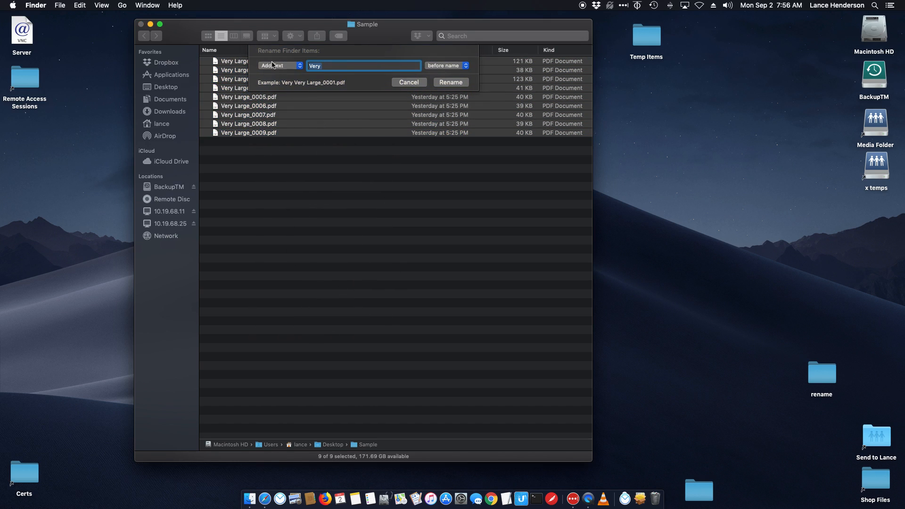
pyautogui.click(274, 66)
pyautogui.click(276, 74)
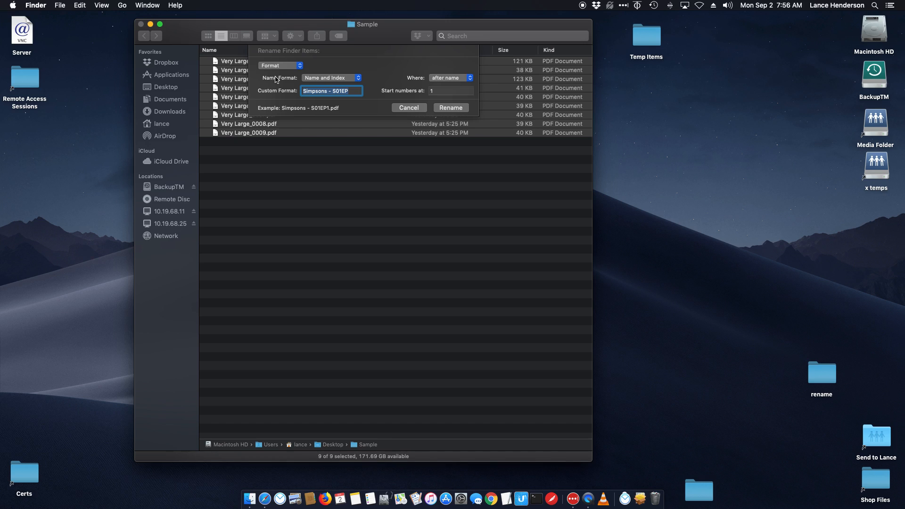
pyautogui.click(340, 79)
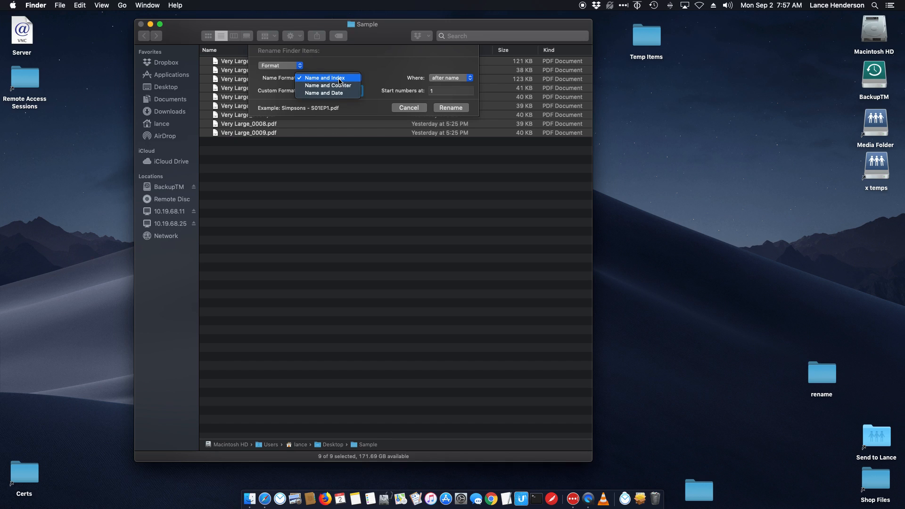
pyautogui.click(300, 112)
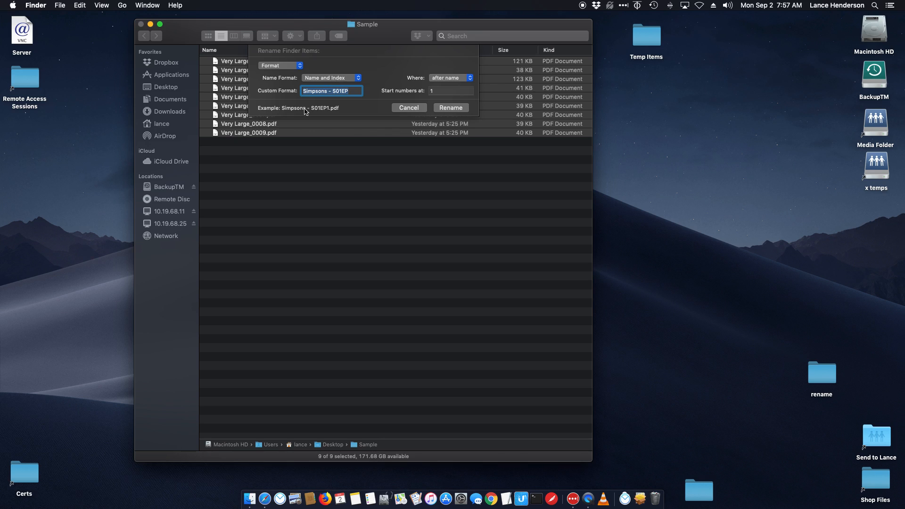
pyautogui.click(336, 80)
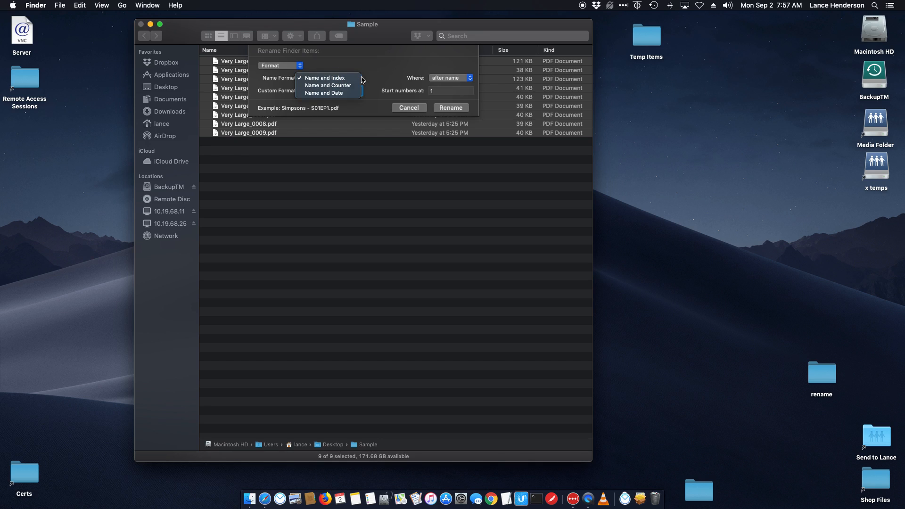
pyautogui.click(380, 76)
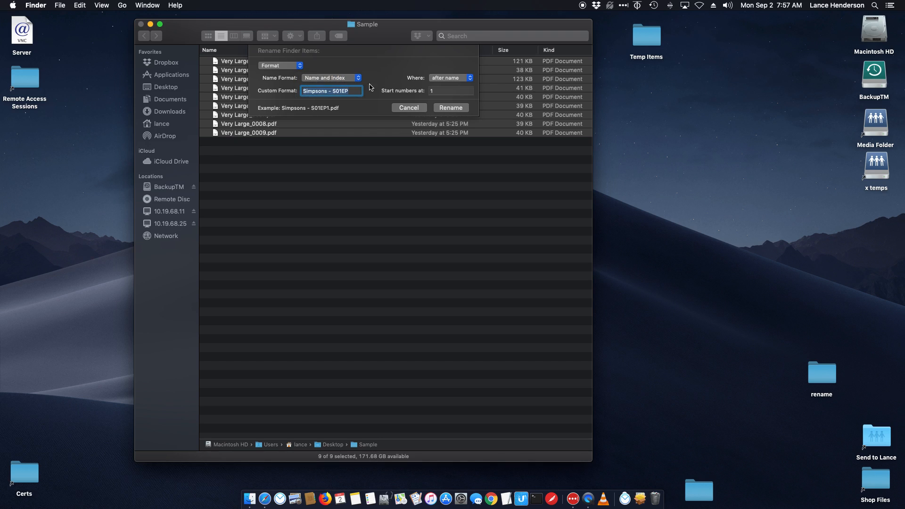
pyautogui.click(346, 91)
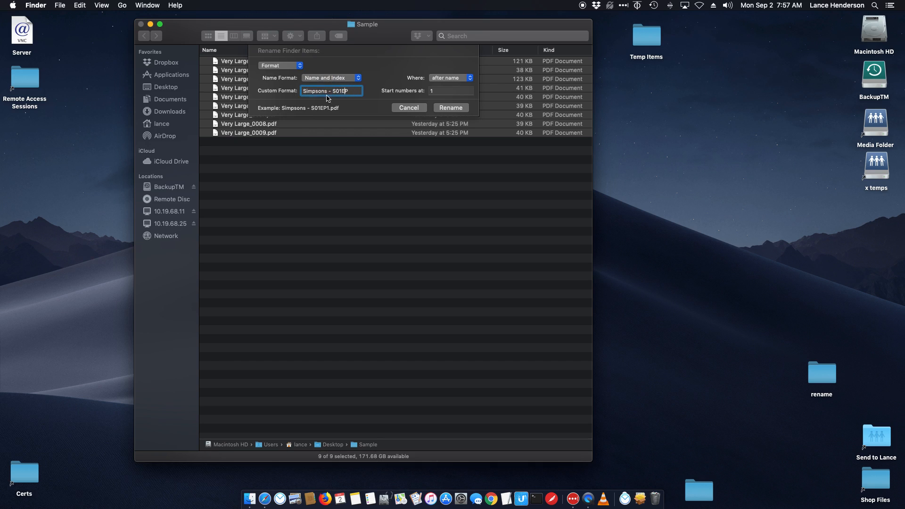
pyautogui.click(440, 90)
# Step: Try the Name and Counter format with the counter placed before the name, and return the placement to after name
pyautogui.click(347, 78)
pyautogui.click(348, 86)
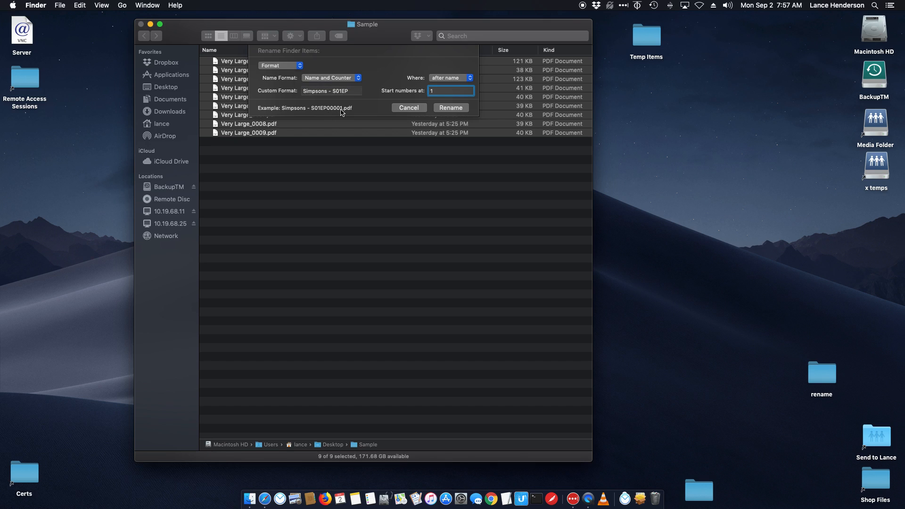
pyautogui.click(441, 78)
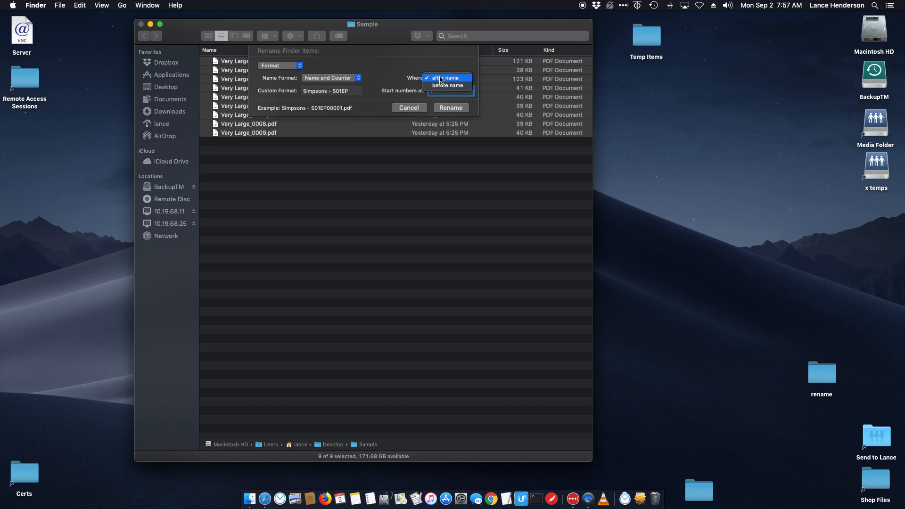
pyautogui.click(444, 86)
pyautogui.click(444, 82)
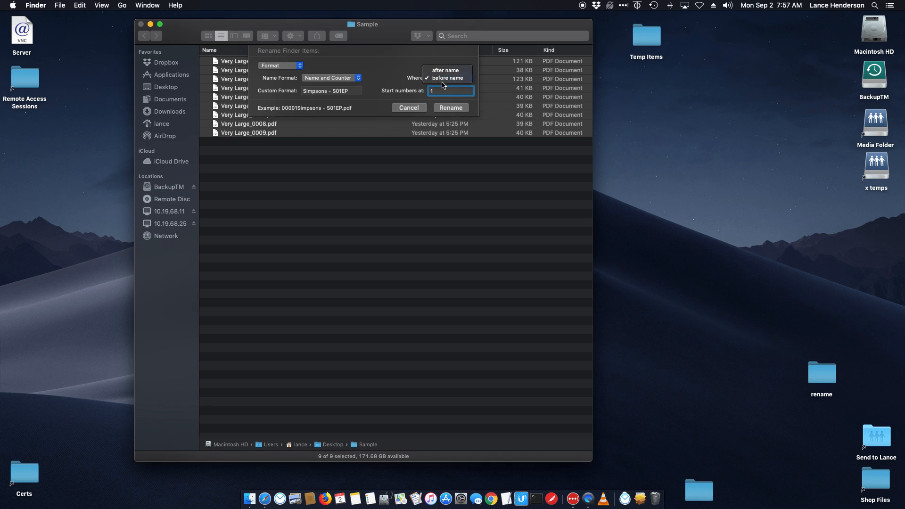
pyautogui.click(444, 70)
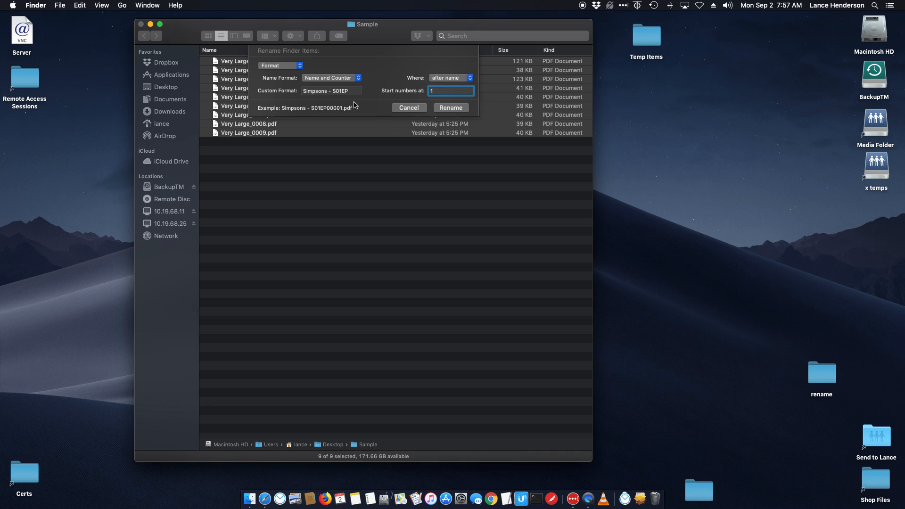
# Step: Try the Name and Date format for the batch rename and set the name format back to Name and Index
pyautogui.click(332, 81)
pyautogui.click(333, 86)
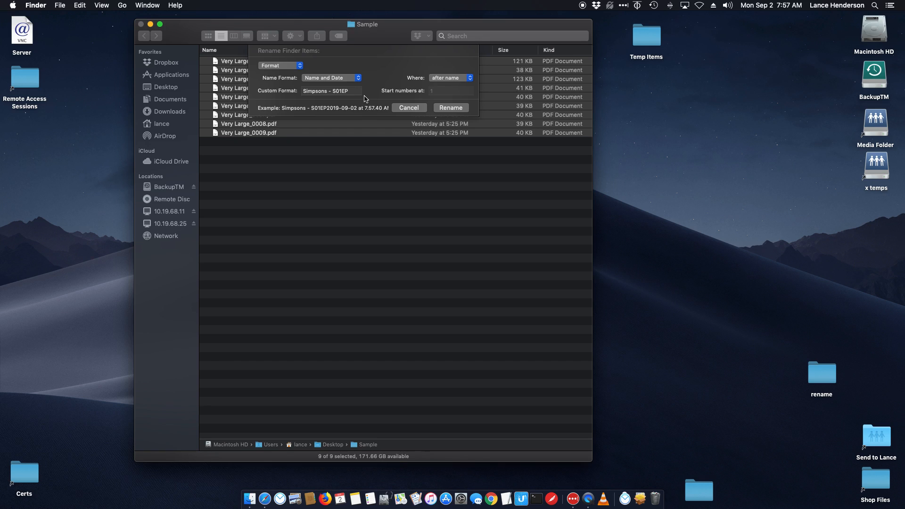
pyautogui.click(323, 79)
pyautogui.click(326, 63)
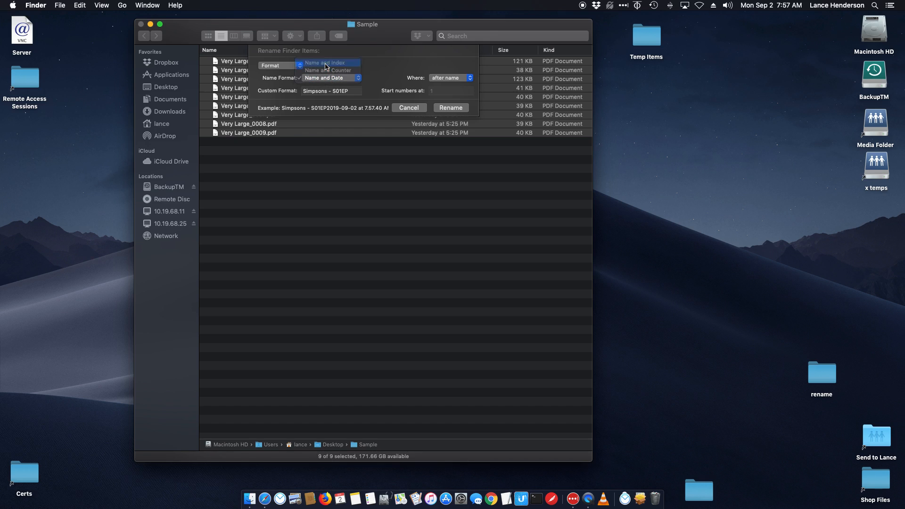
# Step: Rename the nine PDFs with the custom format "Sample Files " and the index number placed after the name
pyautogui.tripleClick(349, 91)
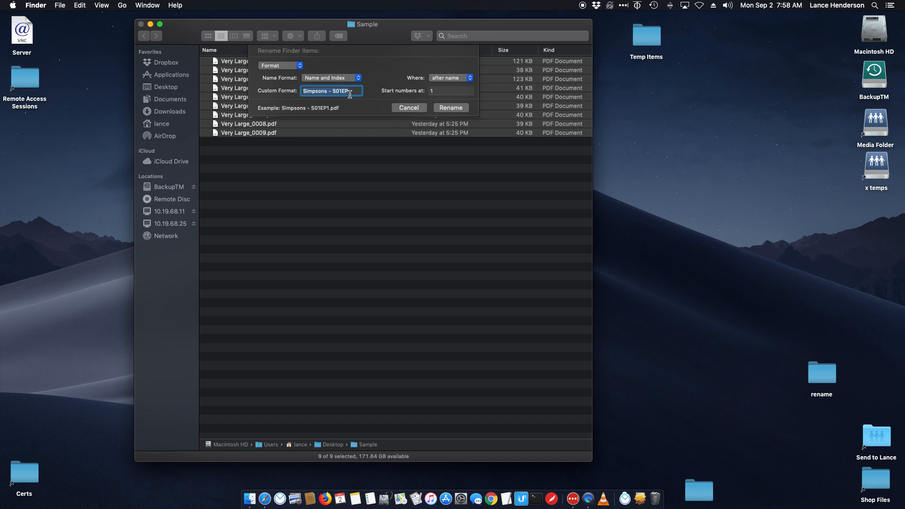
pyautogui.write('Sample Files')
pyautogui.press('BackSpace')
pyautogui.click(450, 79)
pyautogui.click(451, 86)
pyautogui.click(453, 82)
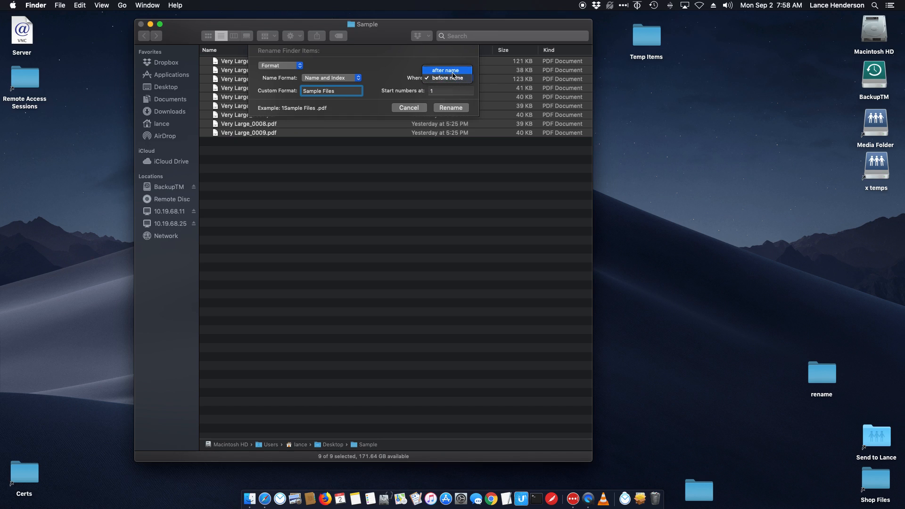
pyautogui.click(445, 70)
pyautogui.click(419, 108)
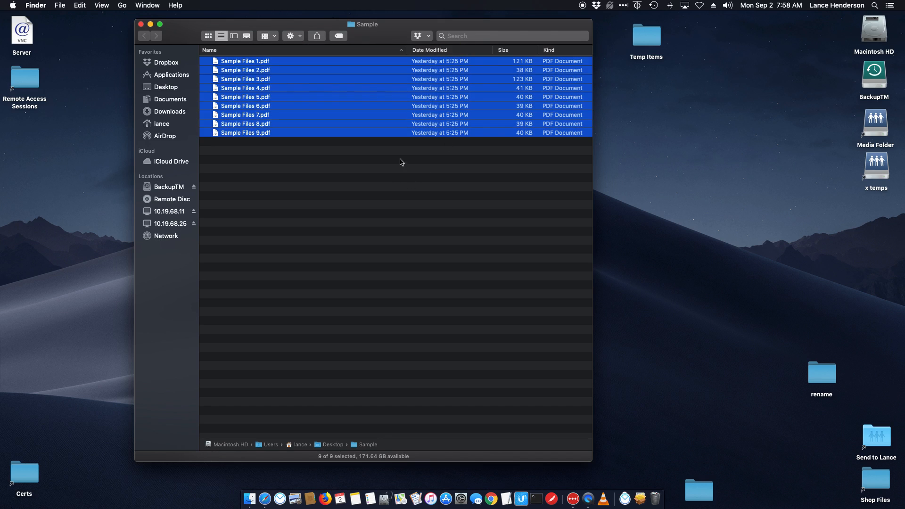
# Step: Close the Sample folder window and open the 300 Pages folder on the desktop
pyautogui.click(141, 24)
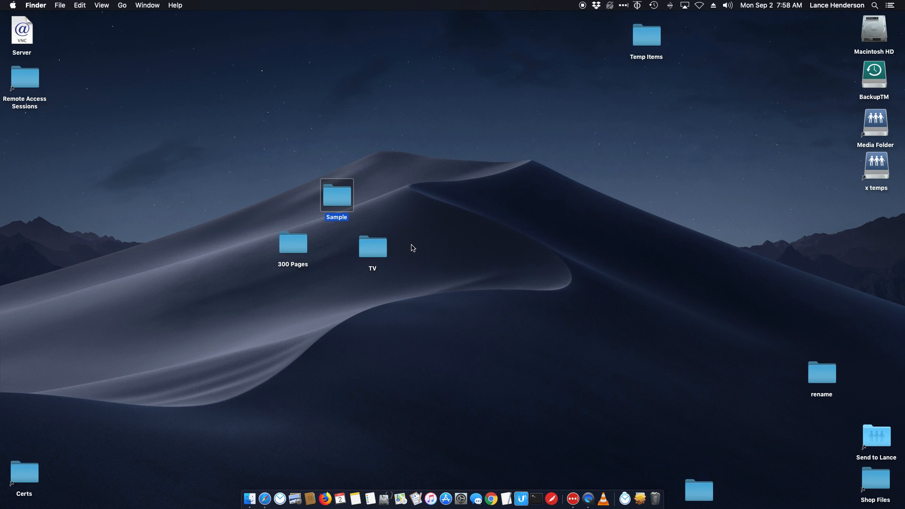
pyautogui.click(291, 245)
pyautogui.doubleClick(290, 242)
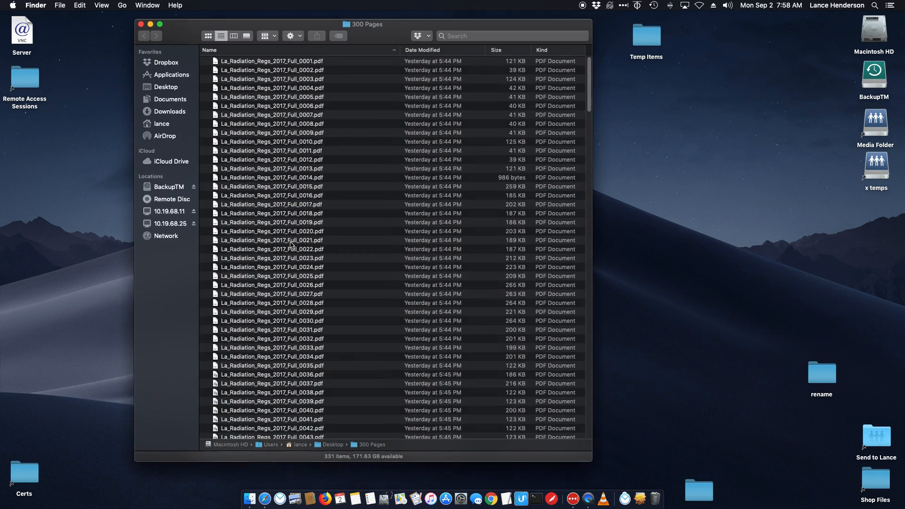
# Step: Select every PDF in the 300 Pages folder, from La_Radiation_Regs_2017_Full_0001.pdf through La_Radiation_Regs_2017_Full_0331.pdf
pyautogui.click(295, 60)
pyautogui.scroll(-5, 299, 89)
pyautogui.scroll(-20, 298, 88)
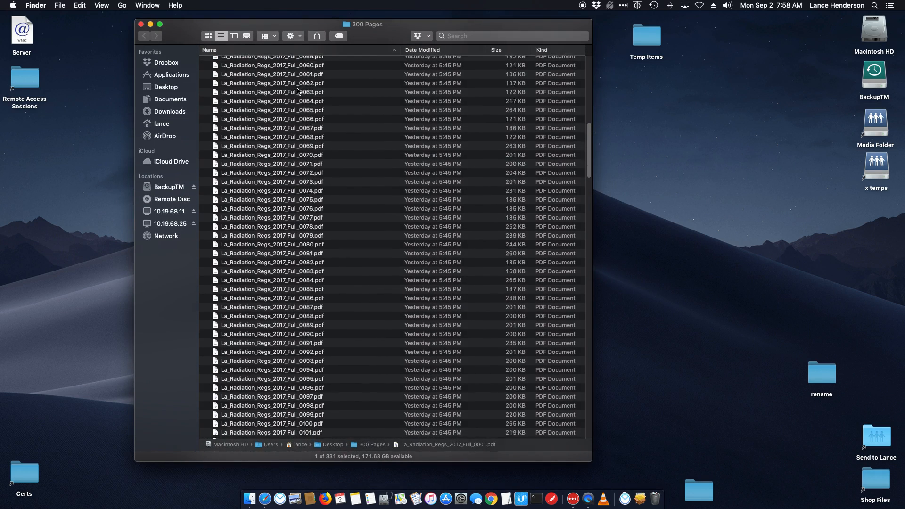
pyautogui.scroll(-10, 297, 93)
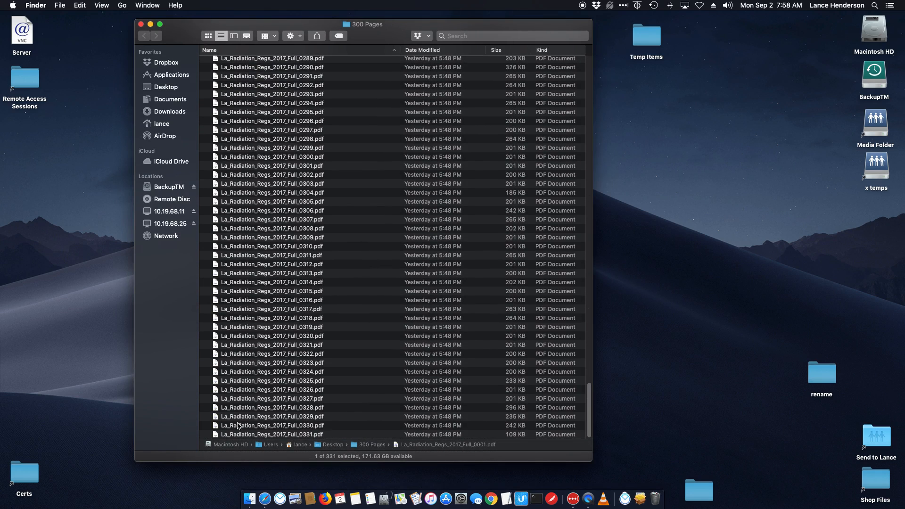
pyautogui.keyDown('shift'); pyautogui.click(270, 435); pyautogui.keyUp('shift')
pyautogui.scroll(5, 321, 283)
pyautogui.scroll(20, 327, 266)
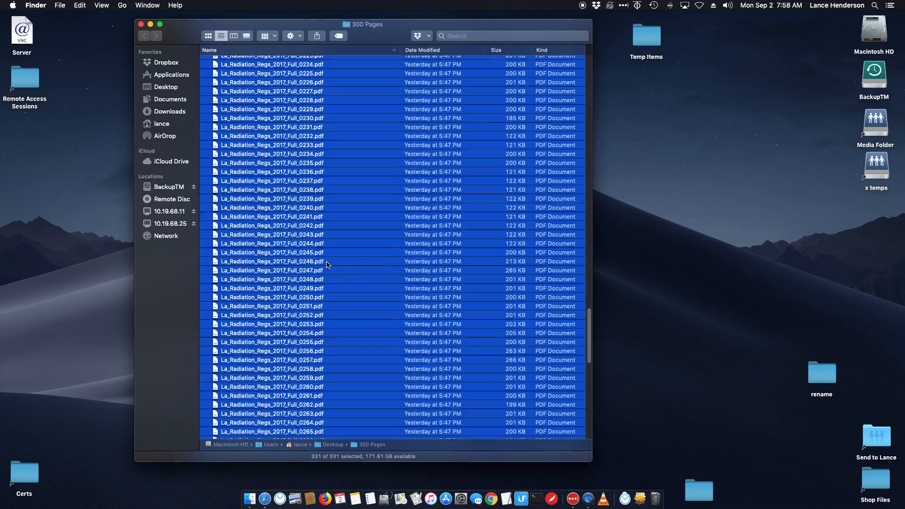
pyautogui.scroll(8, 329, 262)
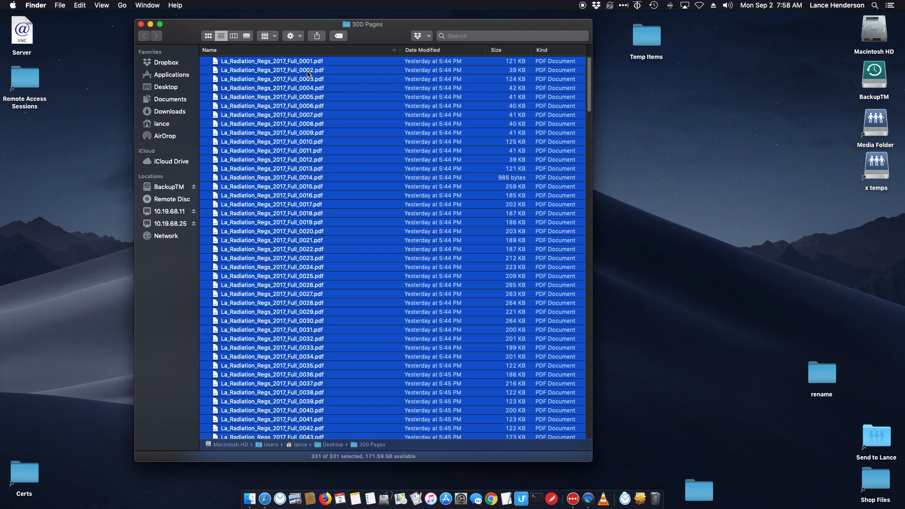
# Step: Batch rename the selected PDFs by replacing the text "2017" with "2019"
pyautogui.rightClick(308, 73)
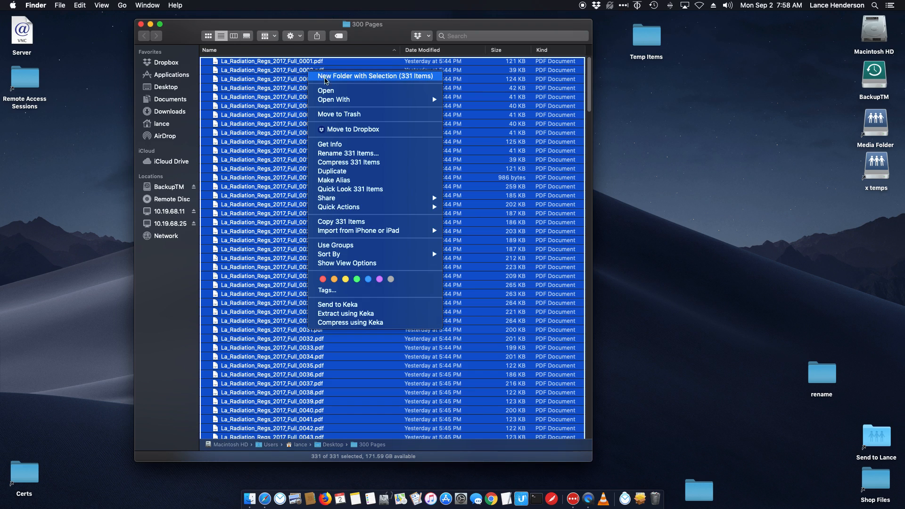
pyautogui.click(348, 154)
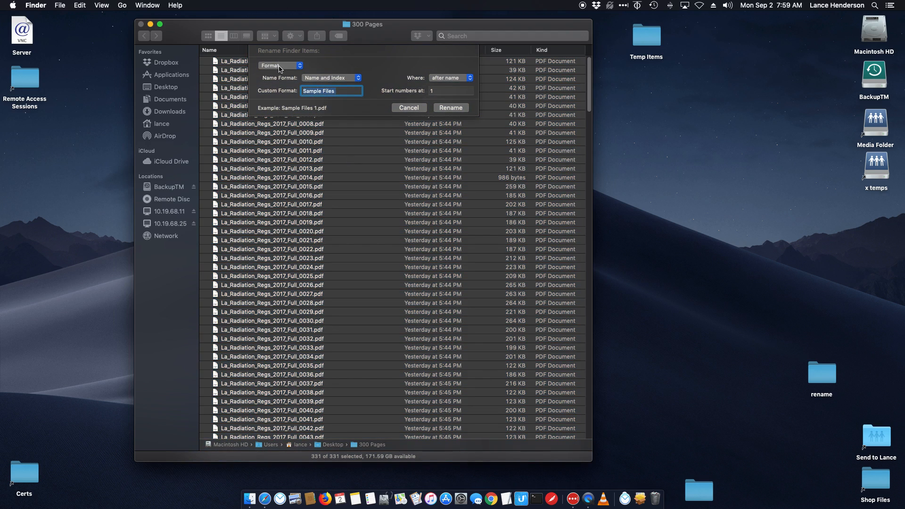
pyautogui.click(280, 69)
pyautogui.click(281, 51)
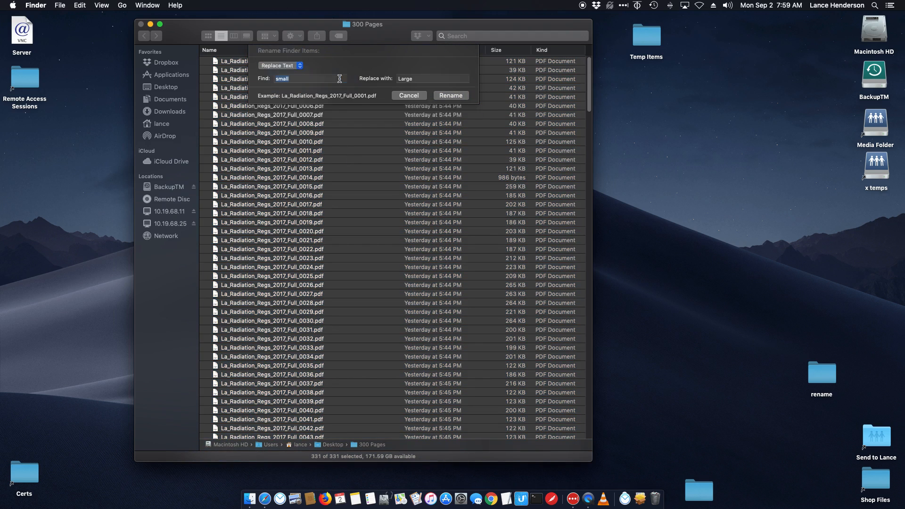
pyautogui.write('2017')
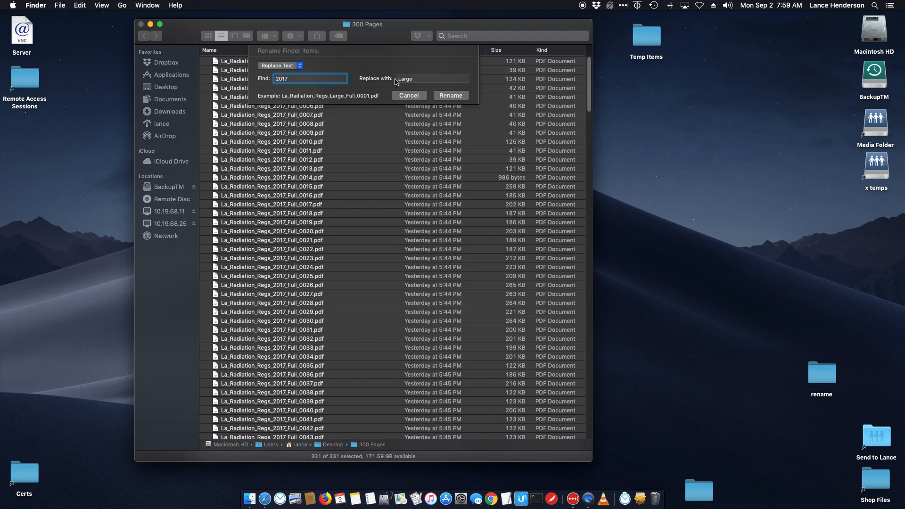
pyautogui.press('Tab')
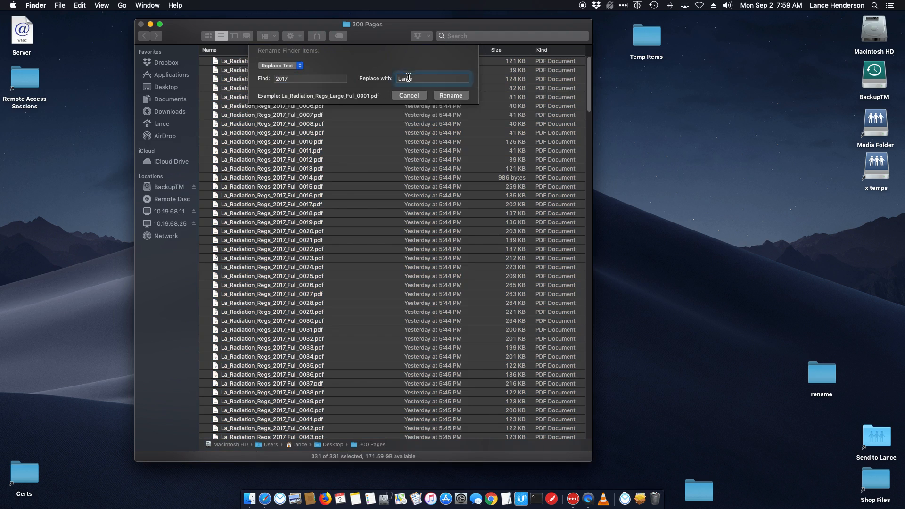
pyautogui.write('2019')
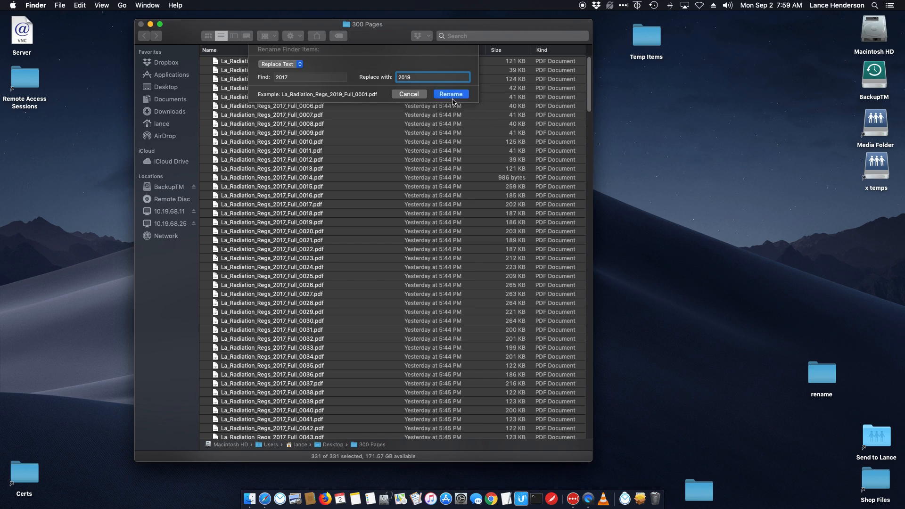
pyautogui.click(452, 96)
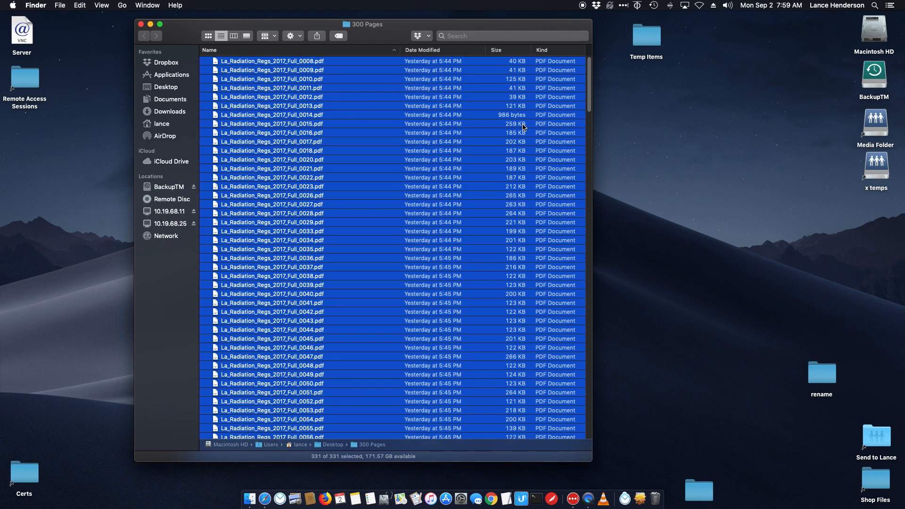
pyautogui.click(698, 146)
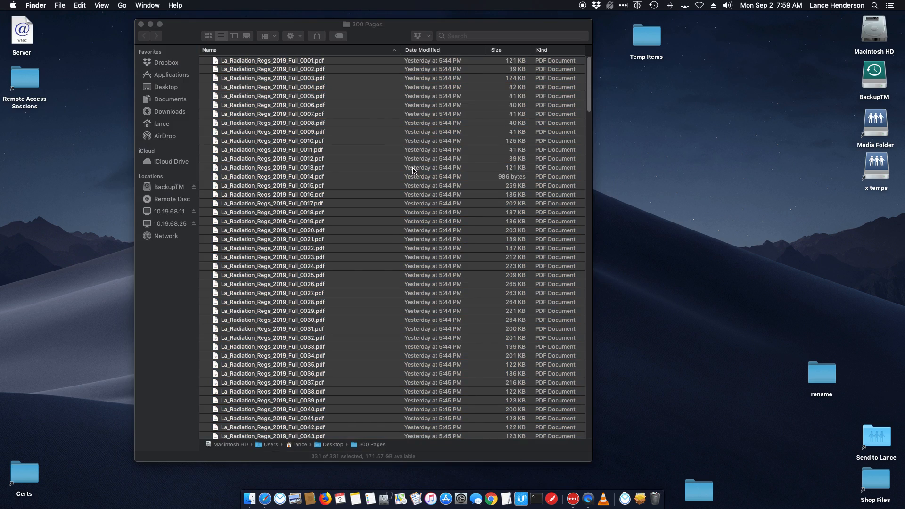
# Step: Batch rename all the PDFs by replacing "Full_" with nothing, and close the 300 Pages folder window
pyautogui.scroll(-20, 324, 174)
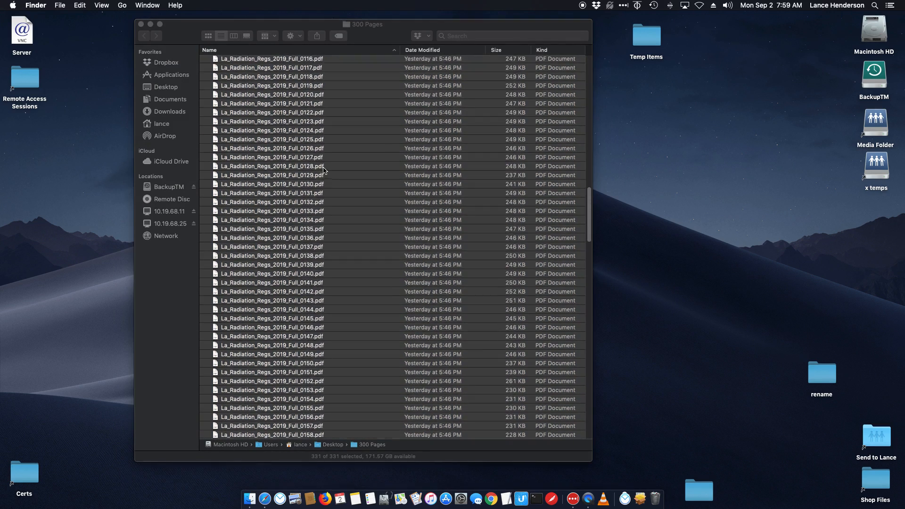
pyautogui.scroll(-20, 323, 167)
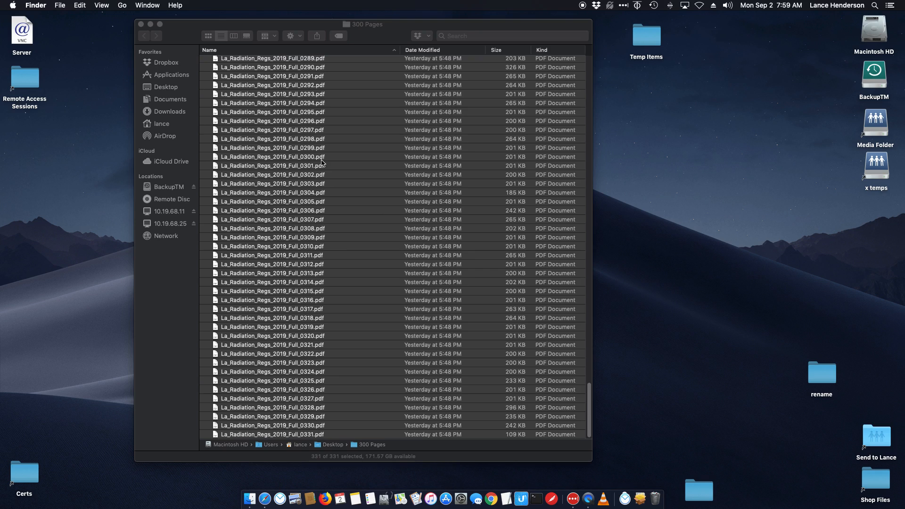
pyautogui.scroll(20, 304, 304)
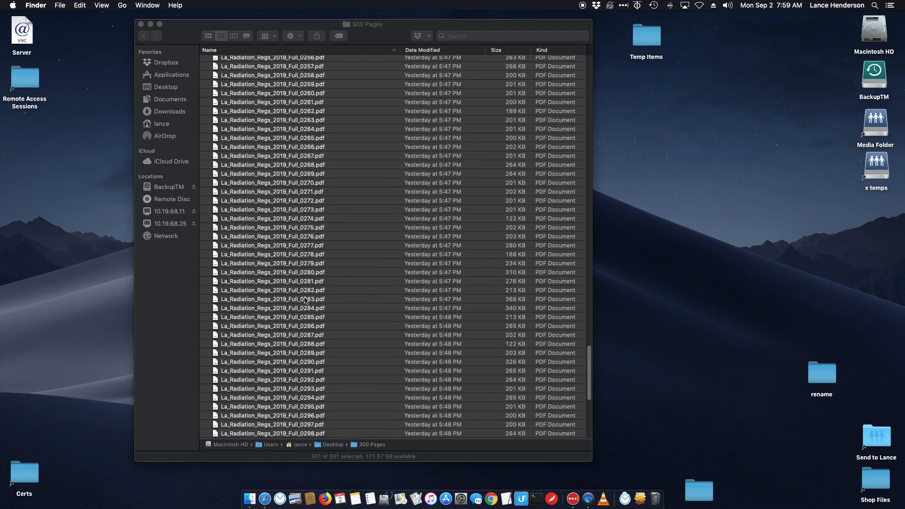
pyautogui.scroll(20, 306, 295)
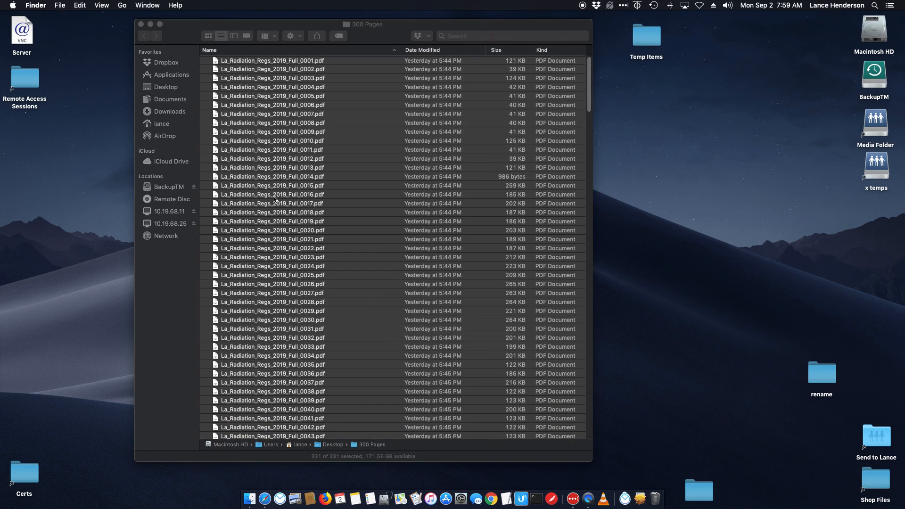
pyautogui.click(286, 65)
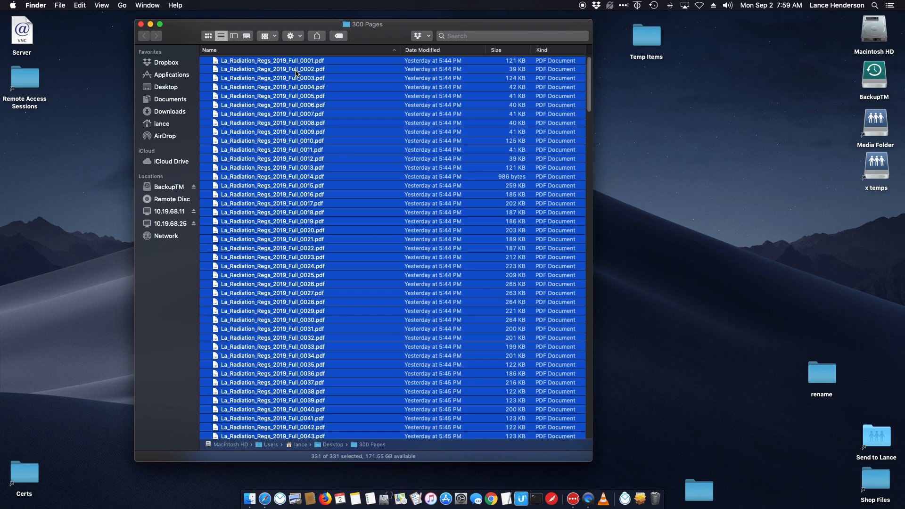
pyautogui.rightClick(296, 72)
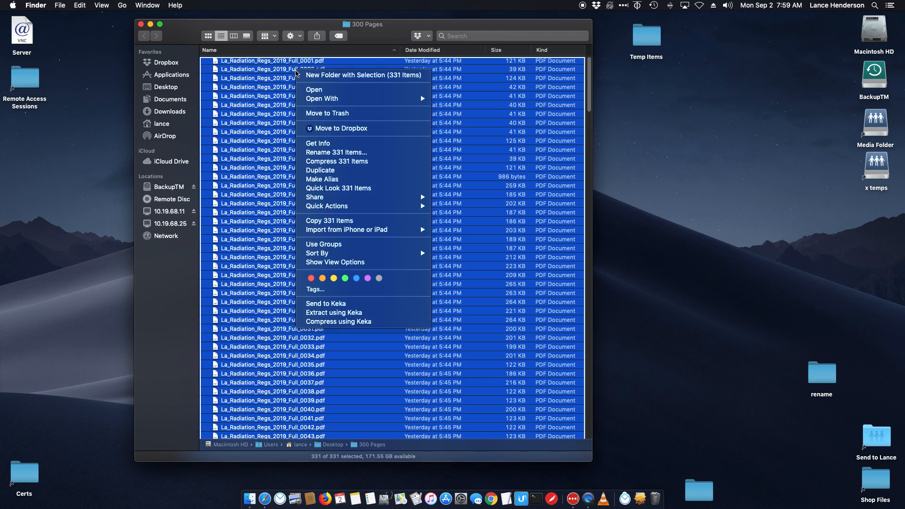
pyautogui.click(337, 152)
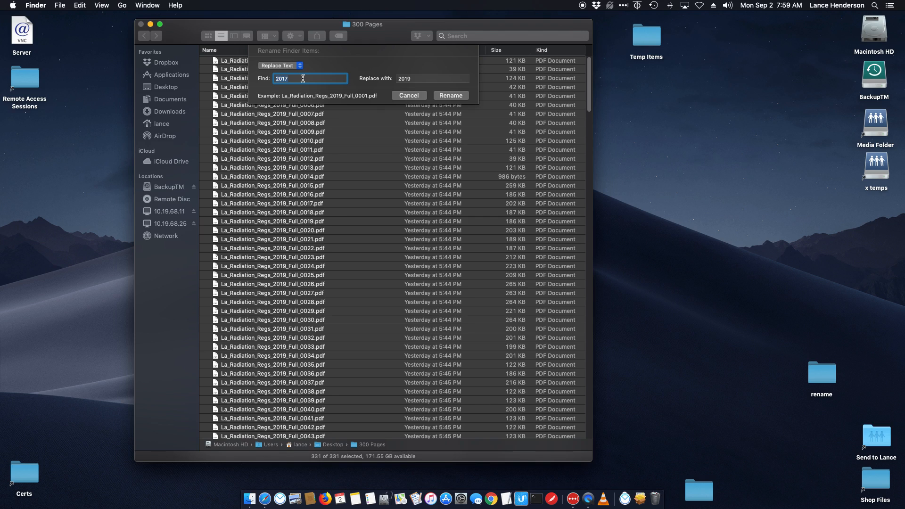
pyautogui.write('Full_')
pyautogui.click(413, 79)
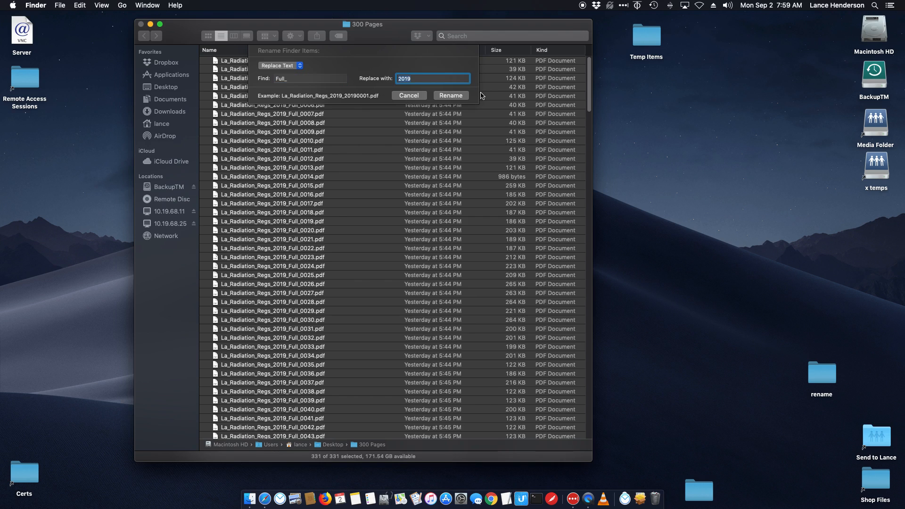
pyautogui.press('BackSpace')
pyautogui.click(459, 97)
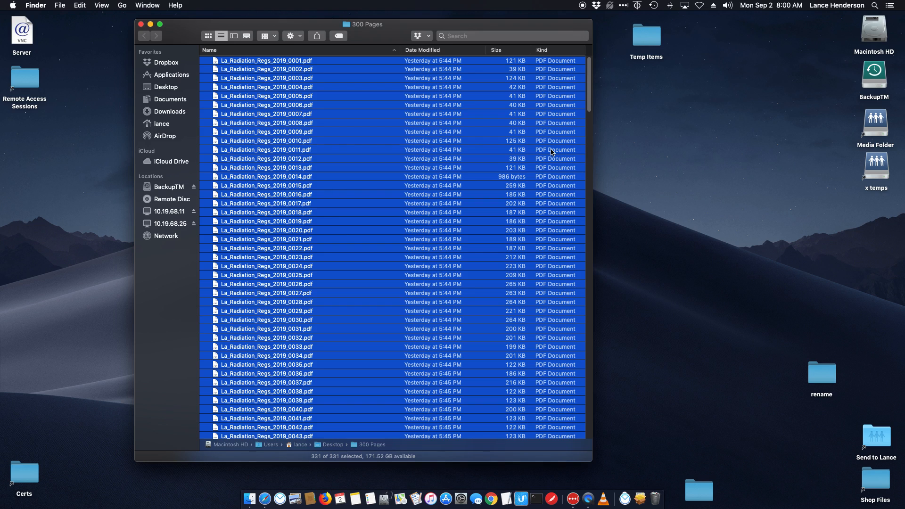
pyautogui.click(140, 24)
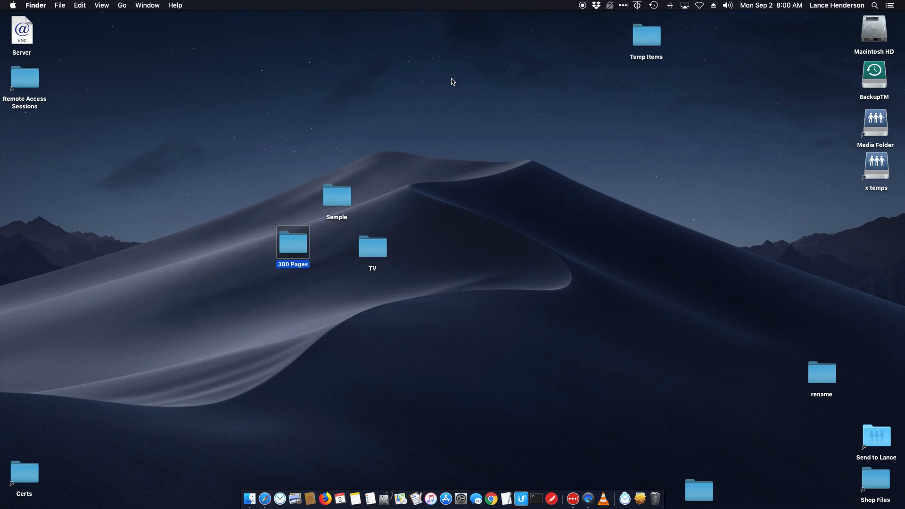